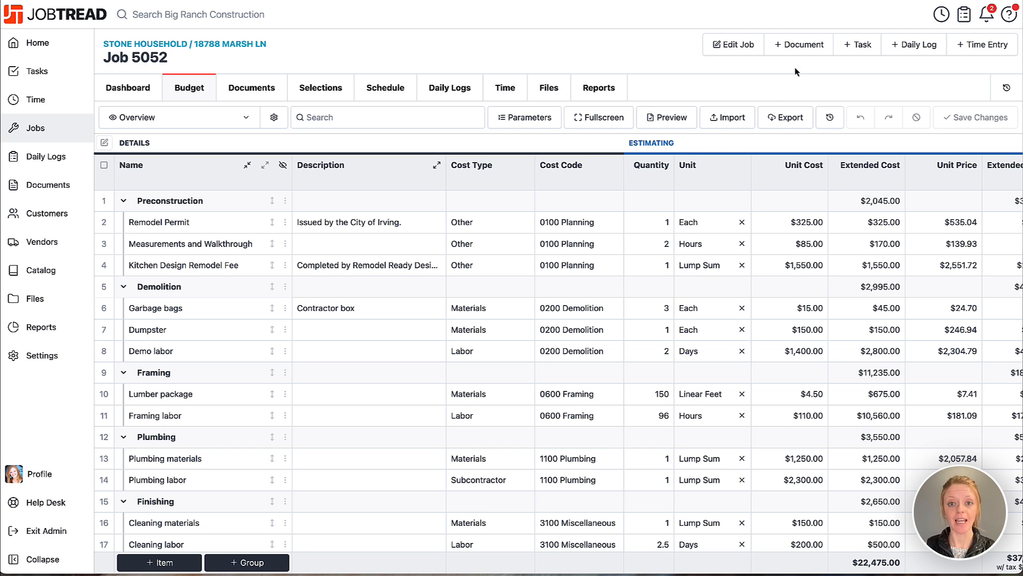
Step: Create a proposal for the job that includes all five cost groups from the budget
left_click(801, 49)
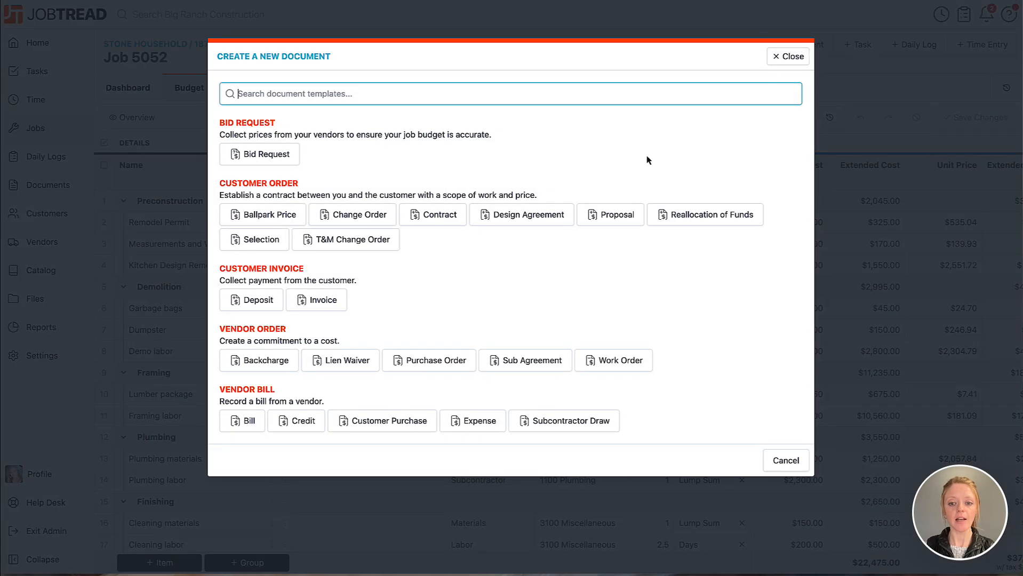
left_click(601, 220)
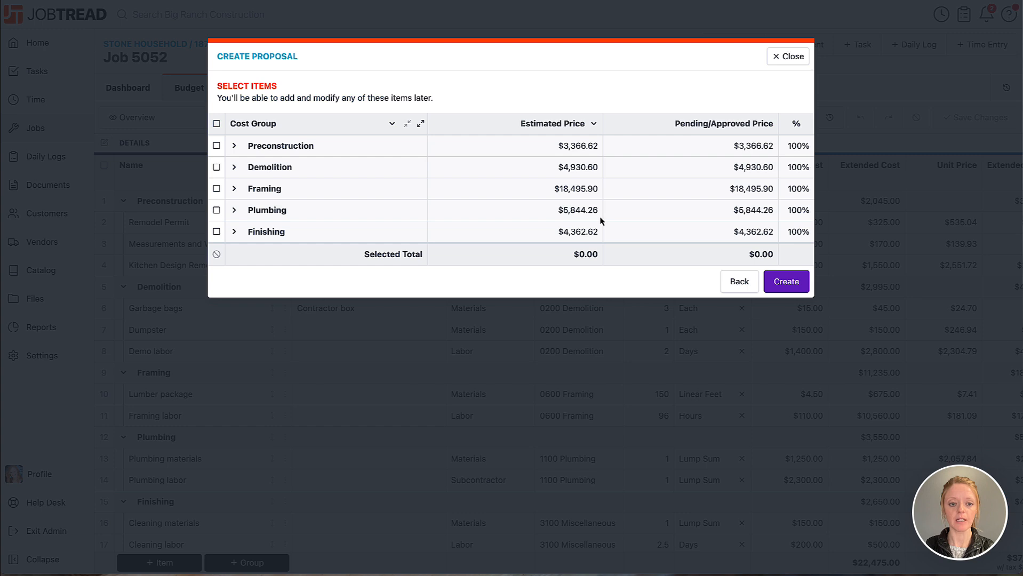
left_click(217, 124)
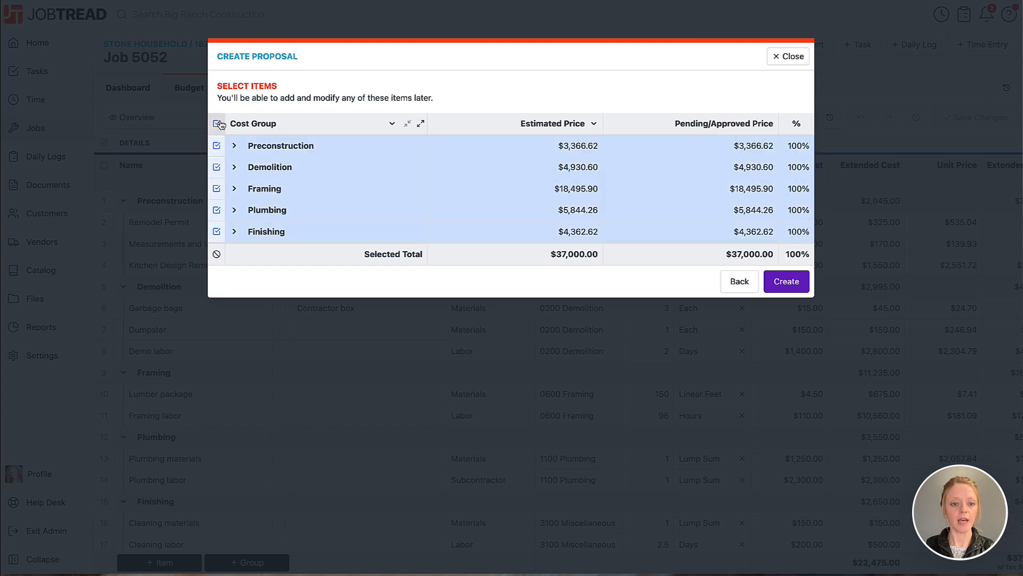
left_click(792, 286)
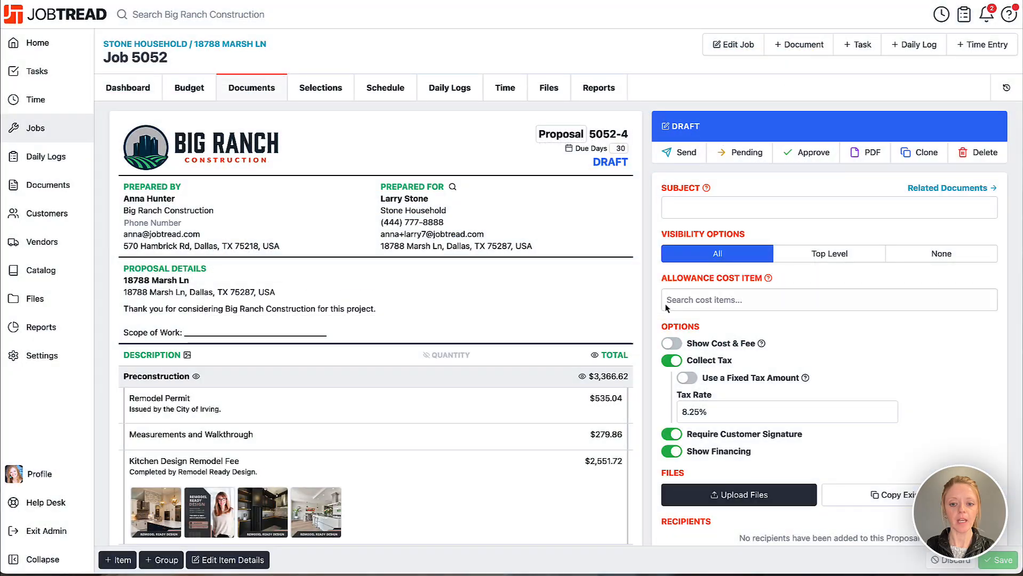
Step: Hide the line item totals on the draft proposal and open its item details for editing
scroll(638, 378, "down", 15)
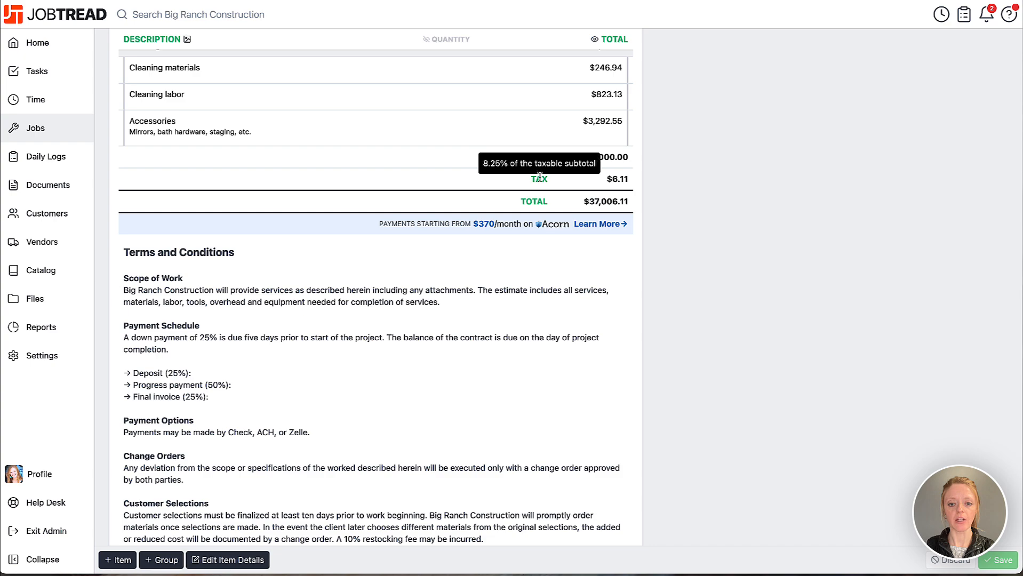
scroll(639, 196, "up", 12)
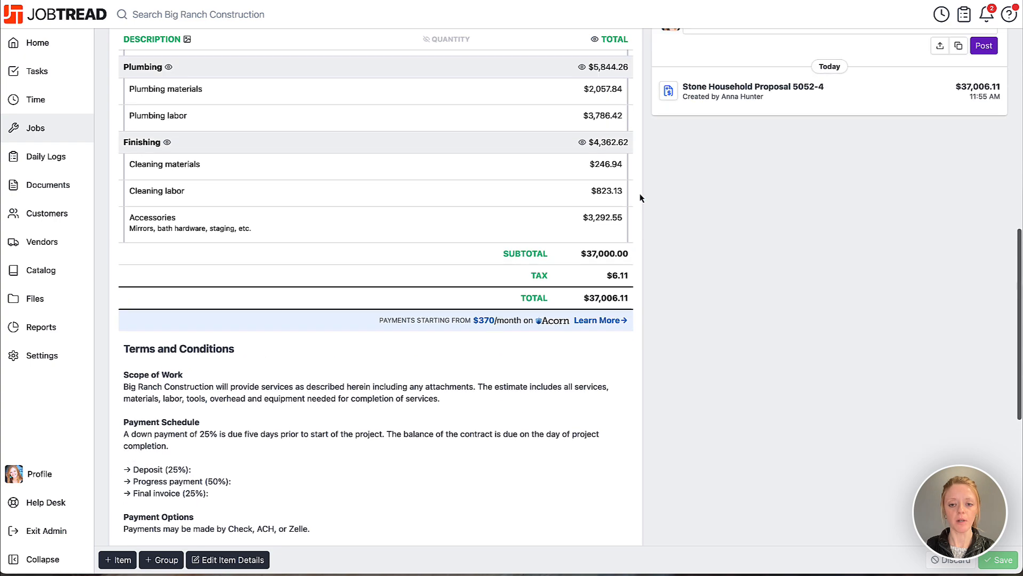
scroll(640, 197, "up", 3)
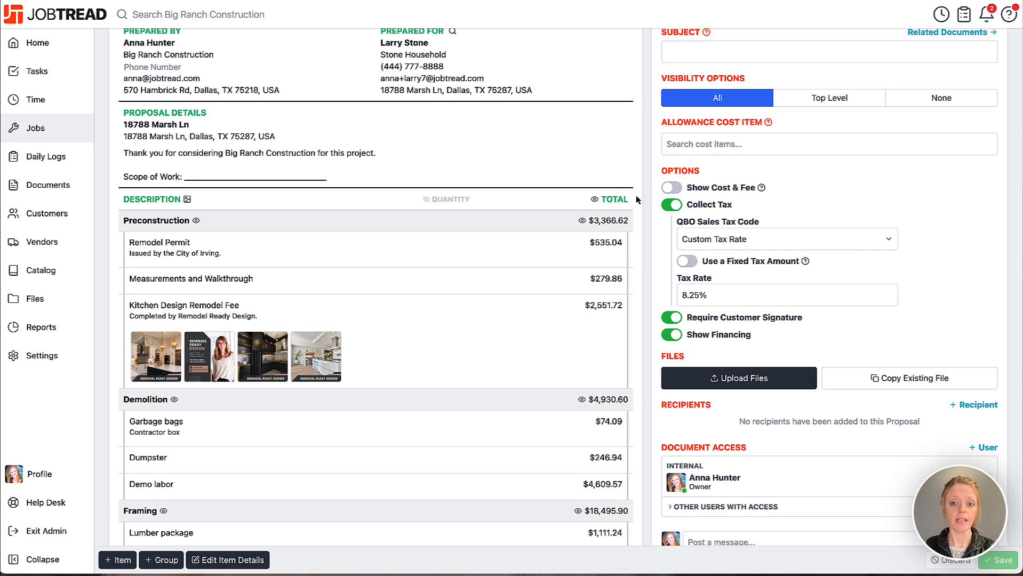
left_click(595, 201)
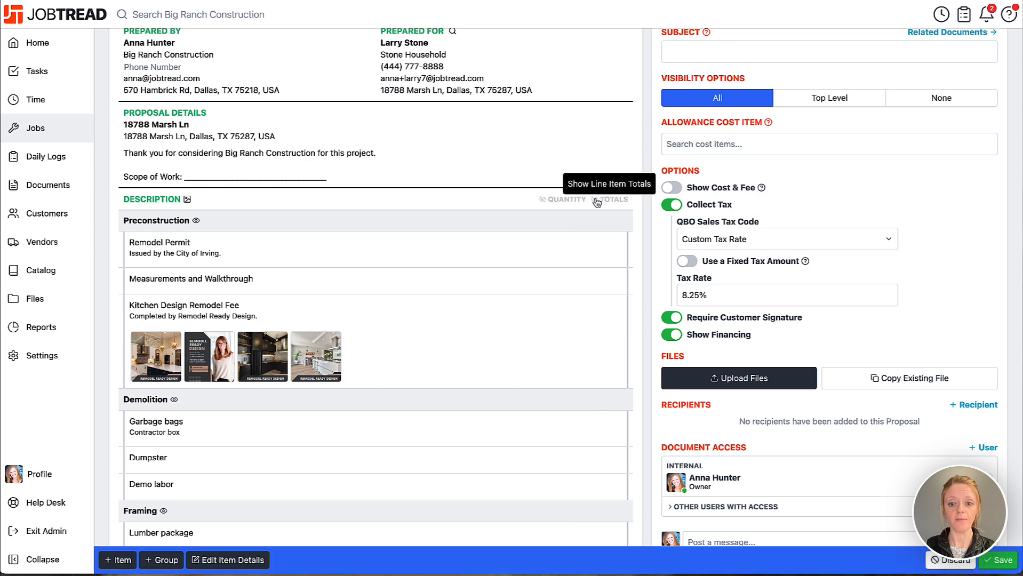
scroll(648, 269, "down", 8)
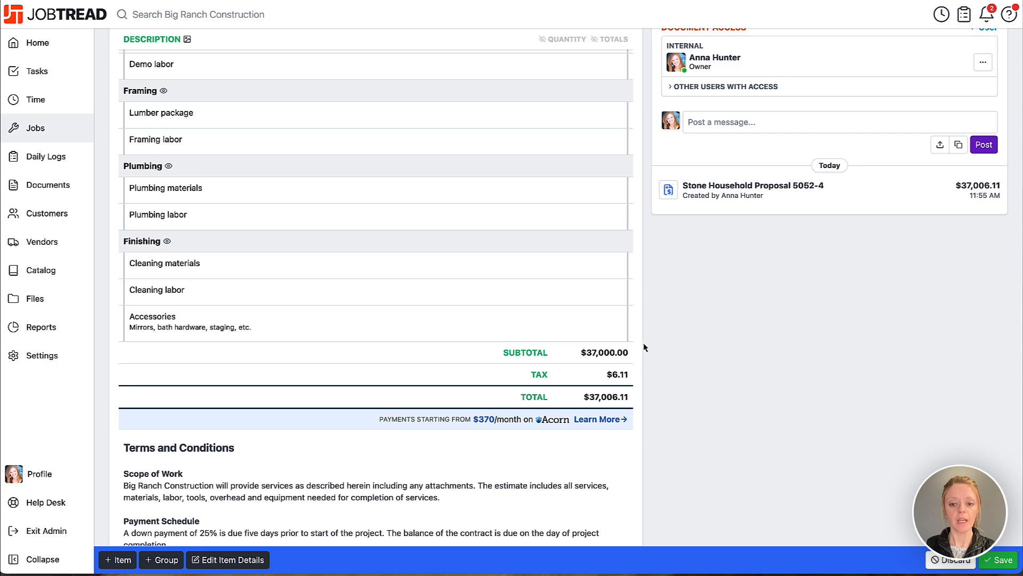
scroll(641, 339, "up", 8)
scroll(639, 336, "up", 1)
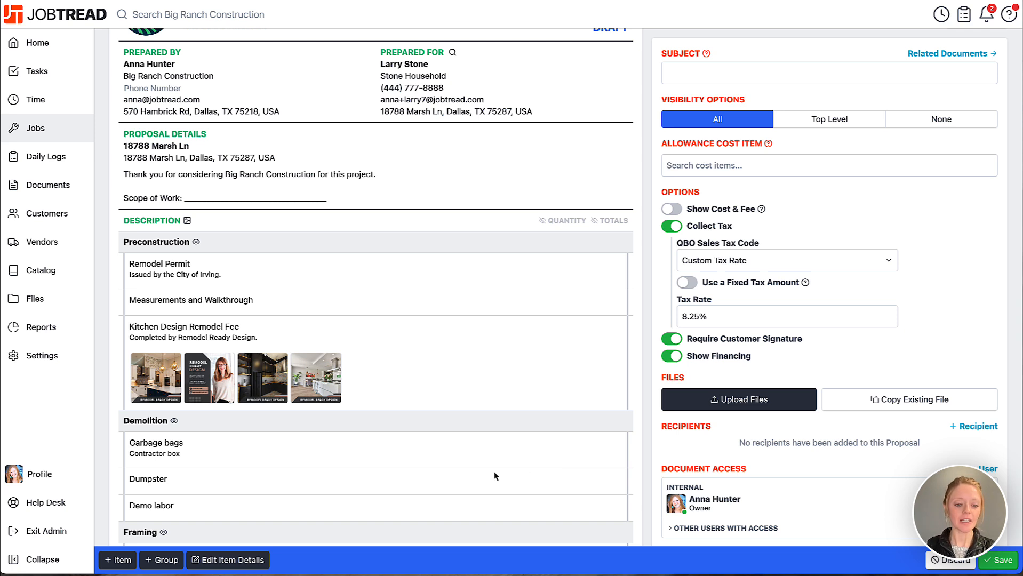
left_click(234, 561)
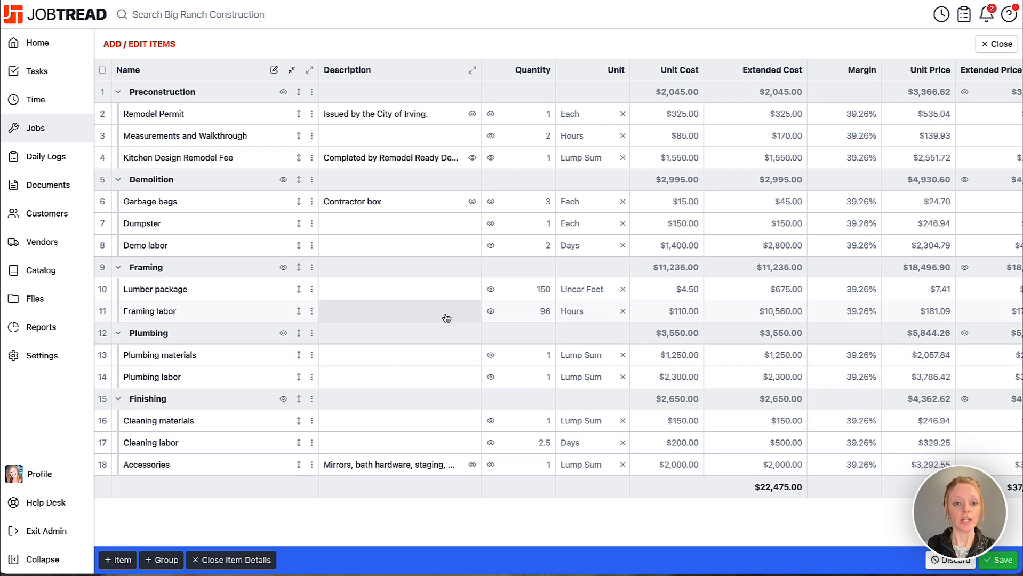
scroll(695, 213, "right", 5)
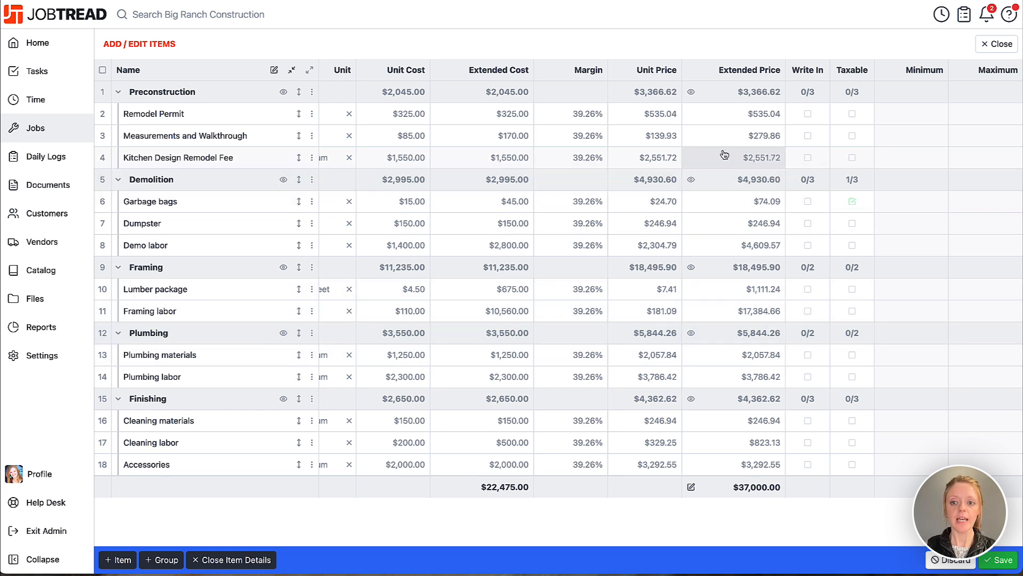
Step: Set the extended price of the Preconstruction group to 0 in the proposal's item details
left_click(729, 90)
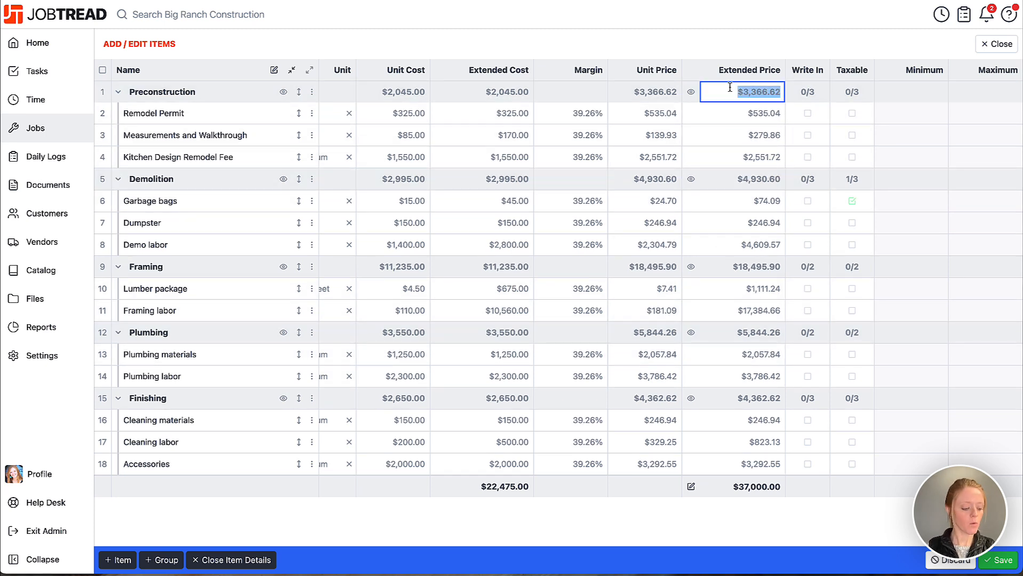
type("0")
left_click(734, 113)
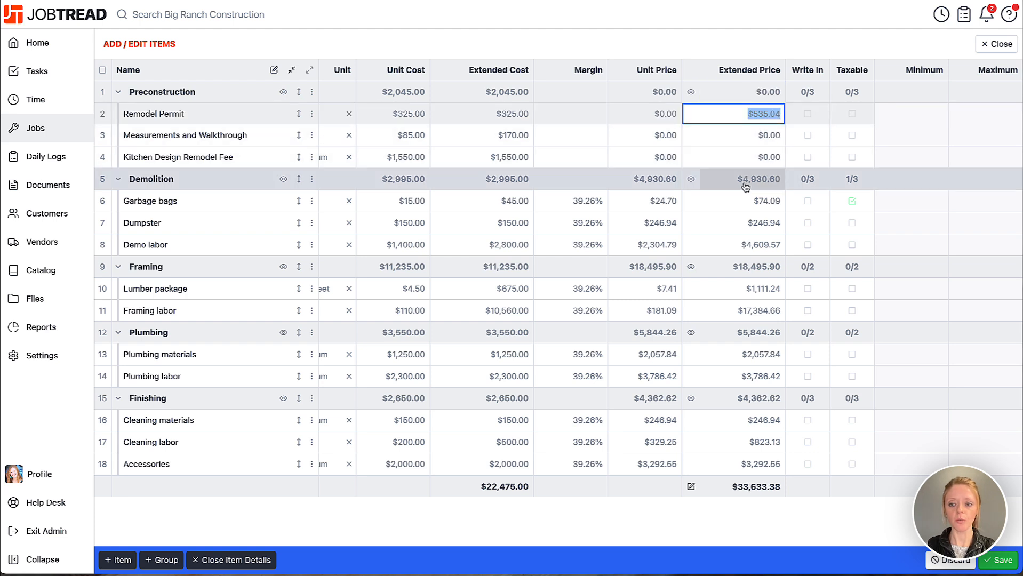
left_click(742, 204)
left_click(700, 45)
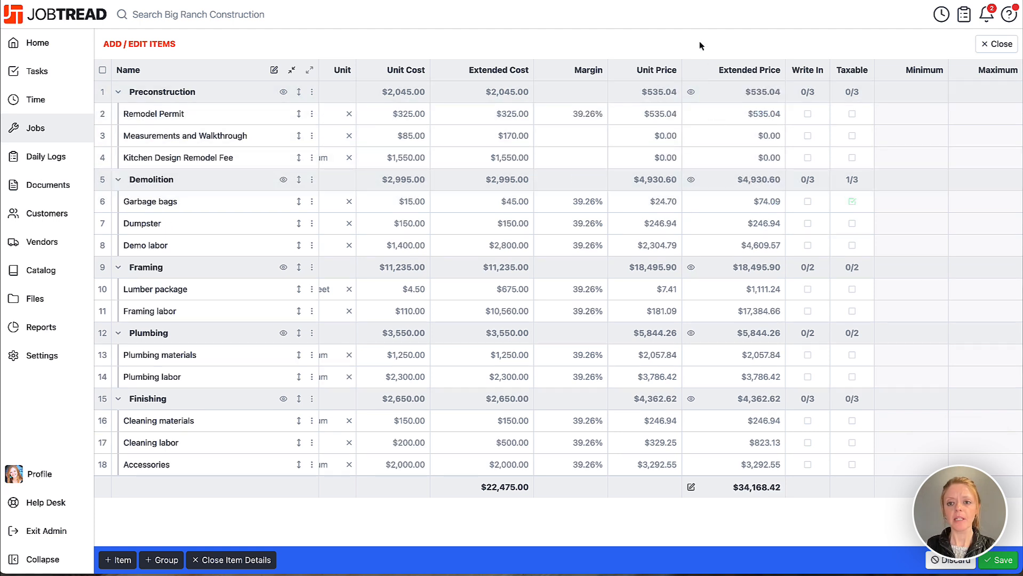
Step: Set the extended price of all the proposal's groups and items to 0 with one mass action
left_click(103, 71)
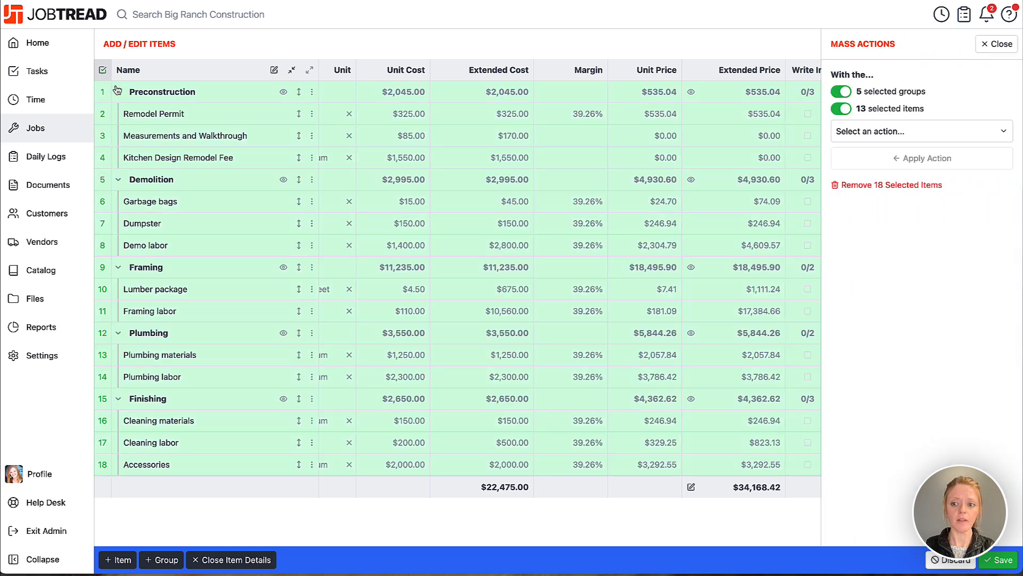
left_click(860, 134)
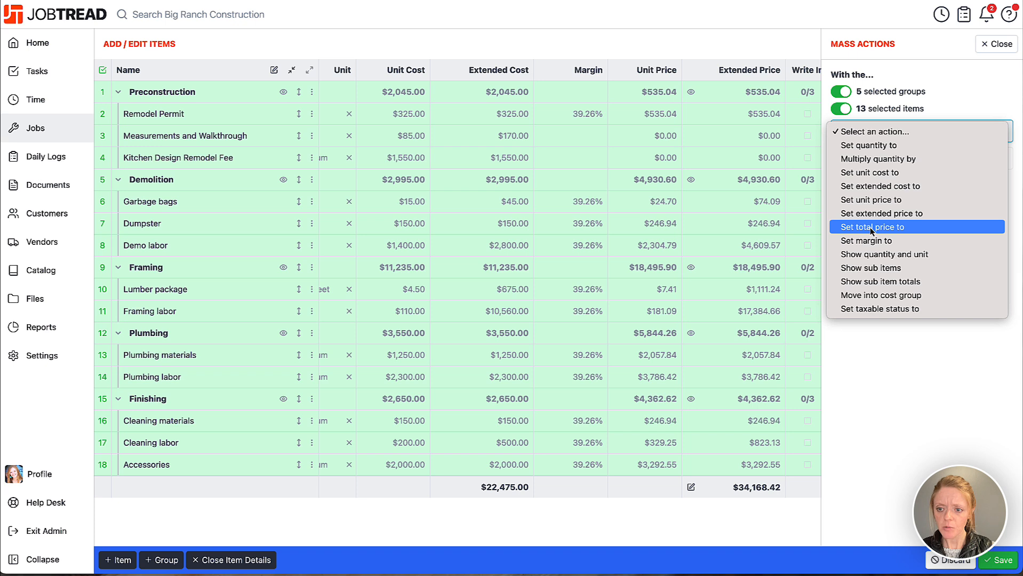
left_click(864, 213)
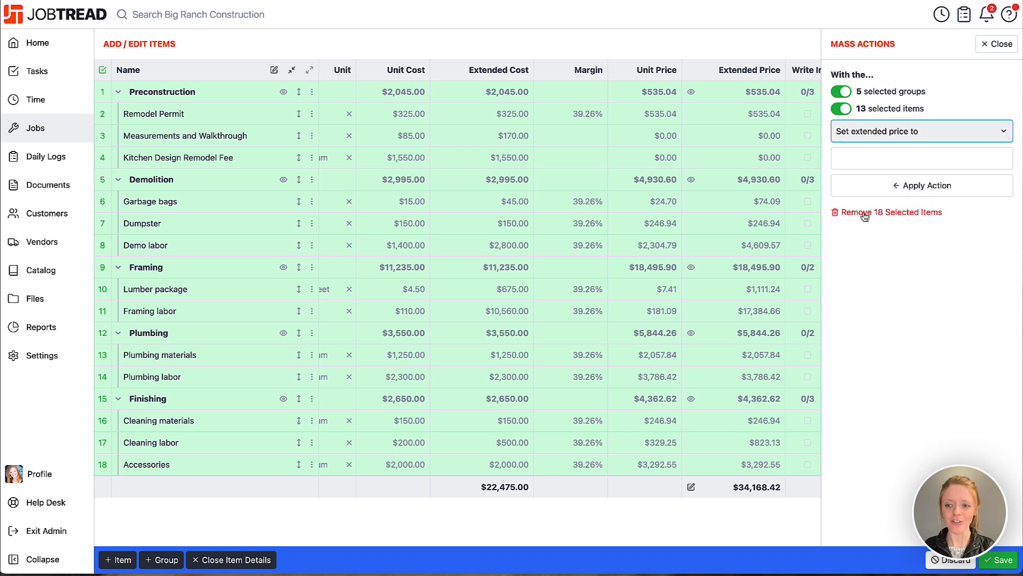
left_click(876, 159)
type("0")
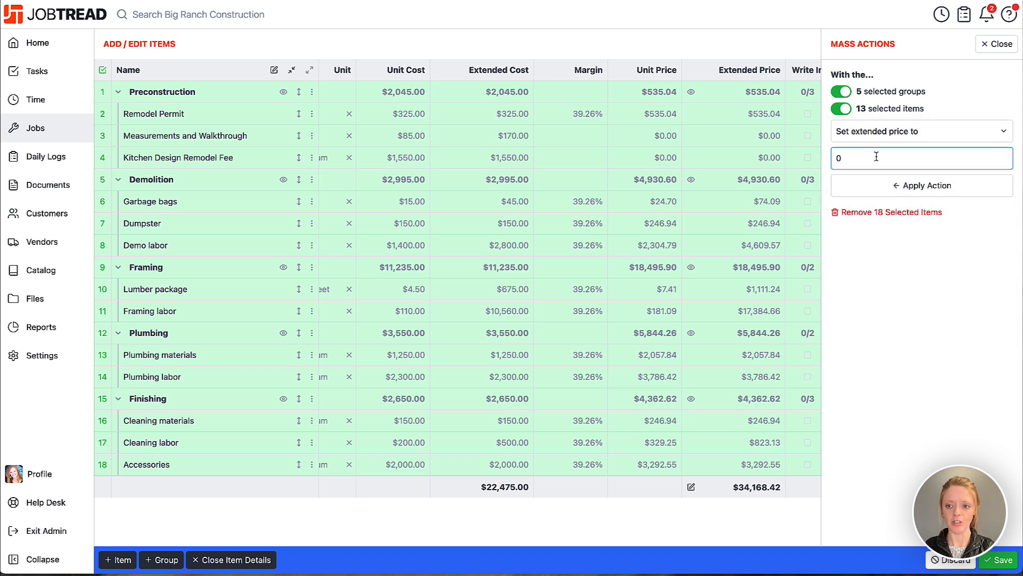
left_click(886, 186)
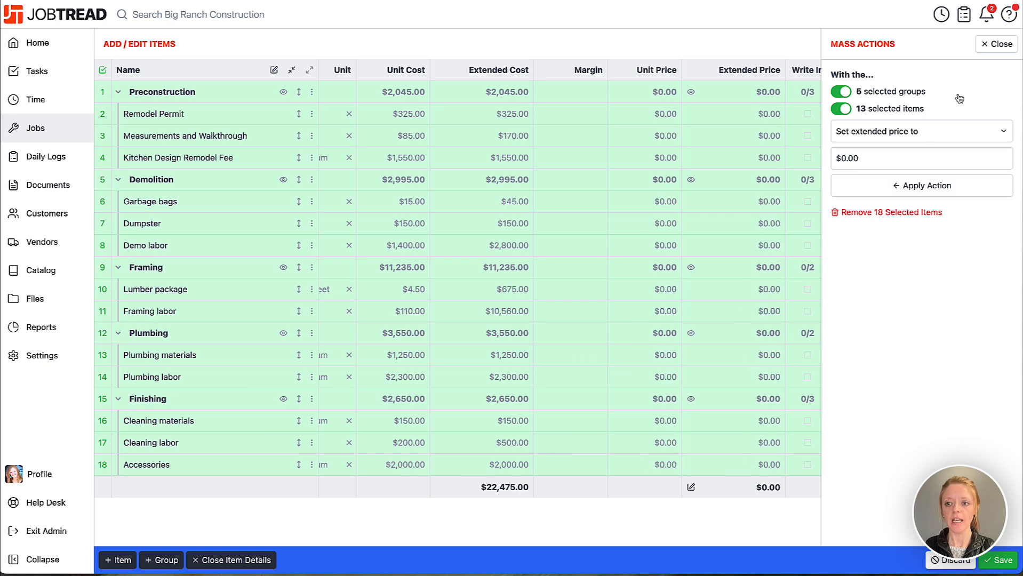
left_click(991, 45)
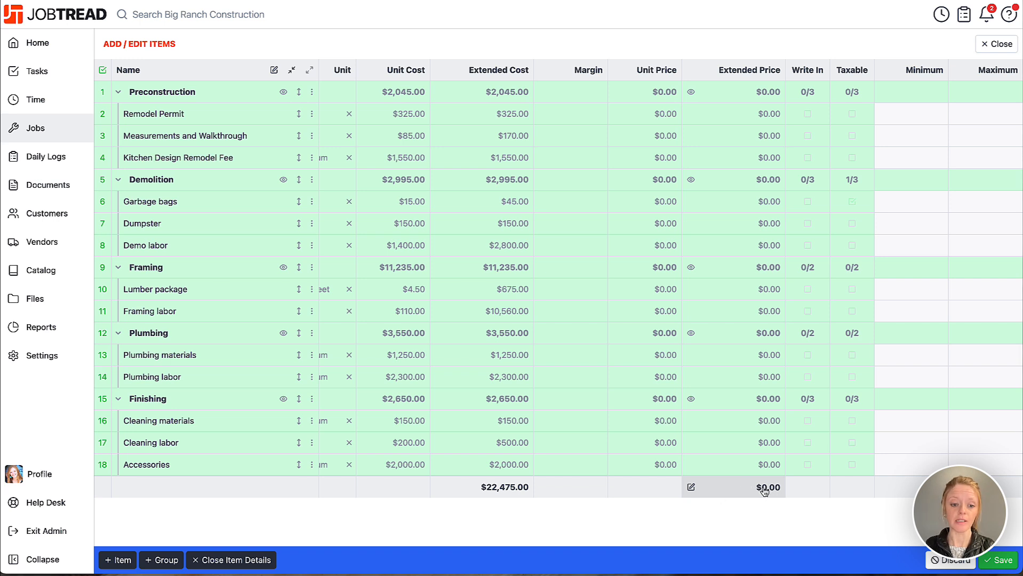
Step: Close the item details, review the proposal without prices, and save it
left_click(251, 561)
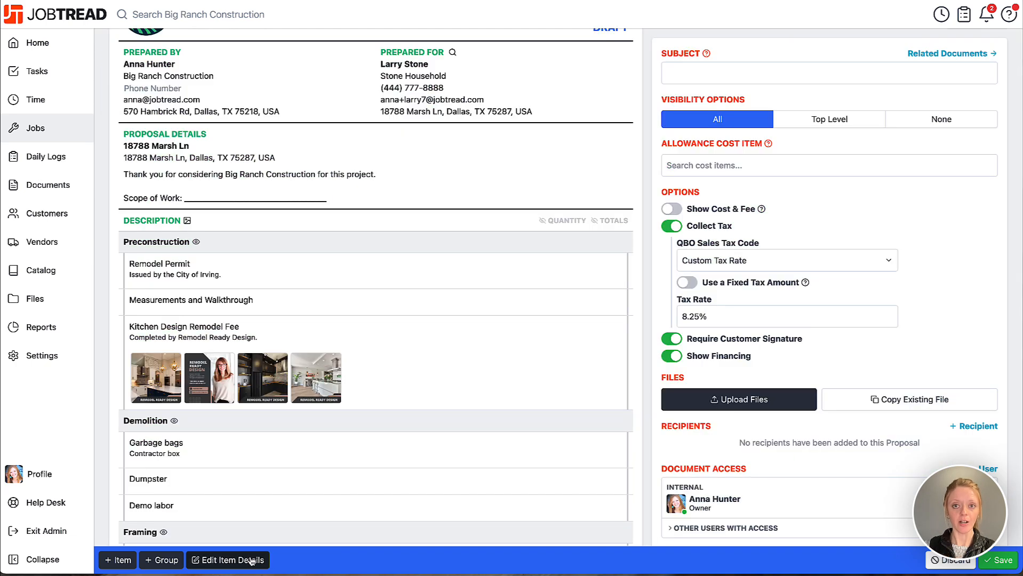
scroll(419, 376, "down", 8)
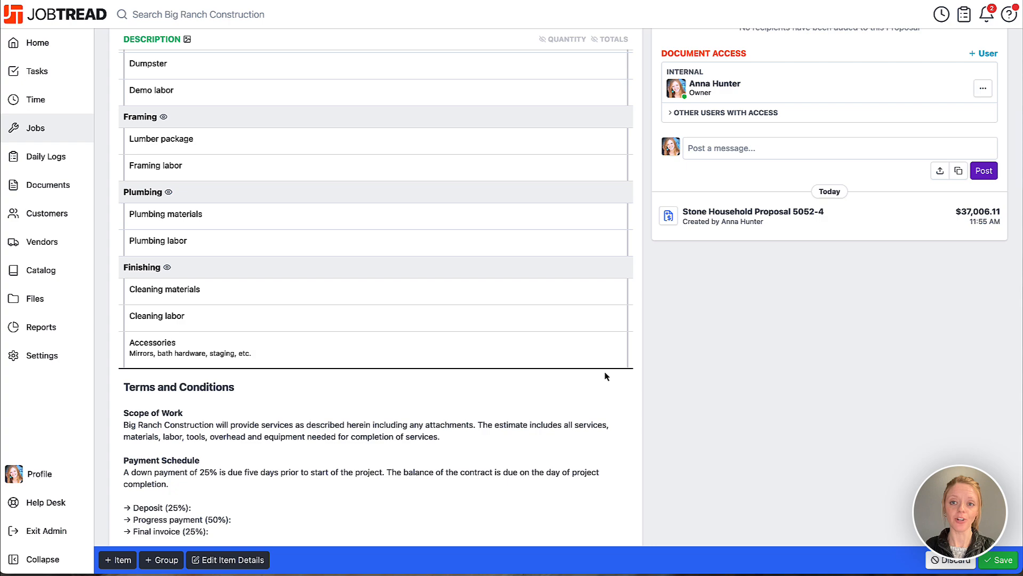
scroll(605, 376, "up", 10)
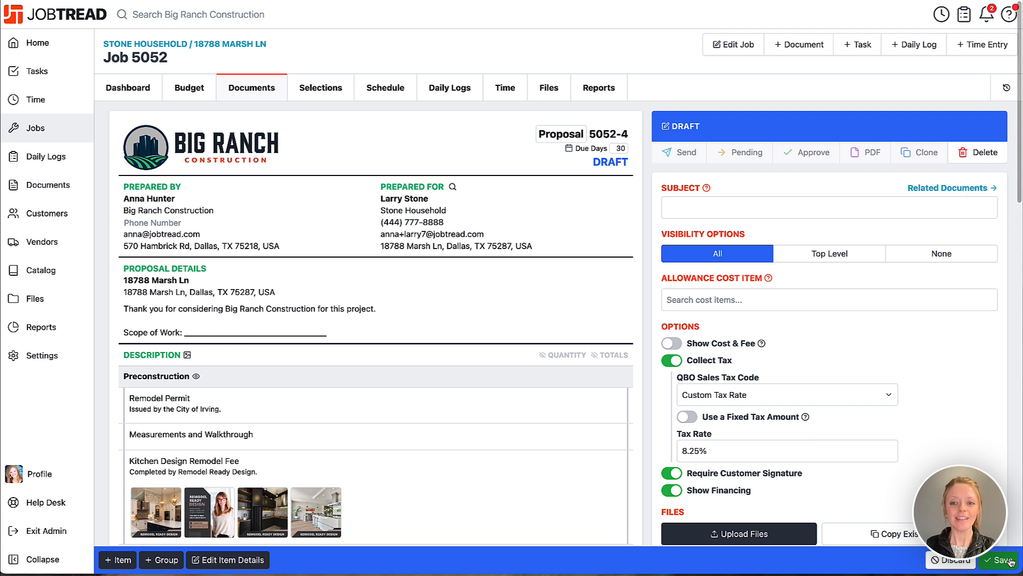
left_click(1010, 561)
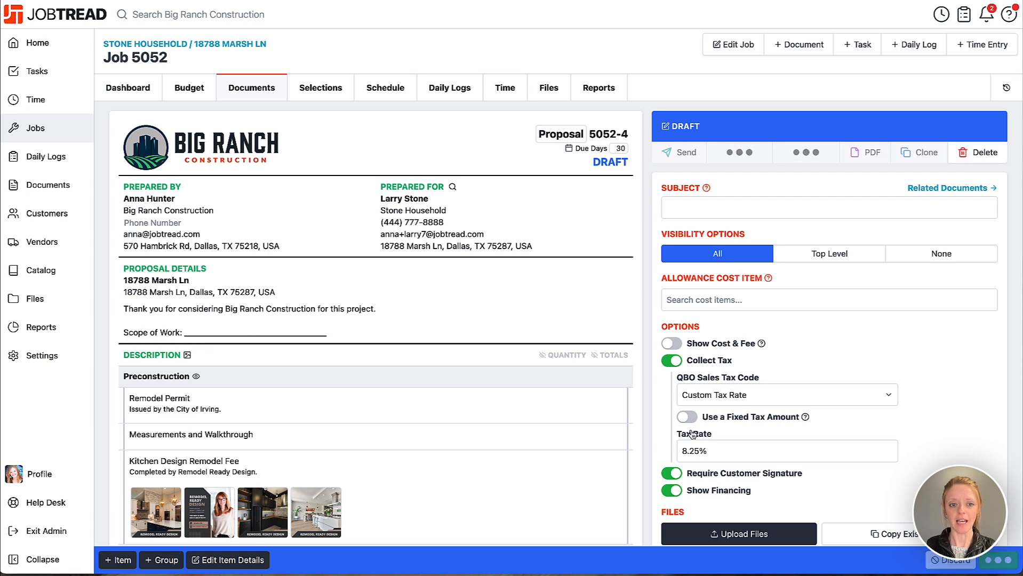
Step: Create a work order from the job budget for vendor AJ Perry Plumbing & Heating, including the whole Plumbing group
left_click(199, 100)
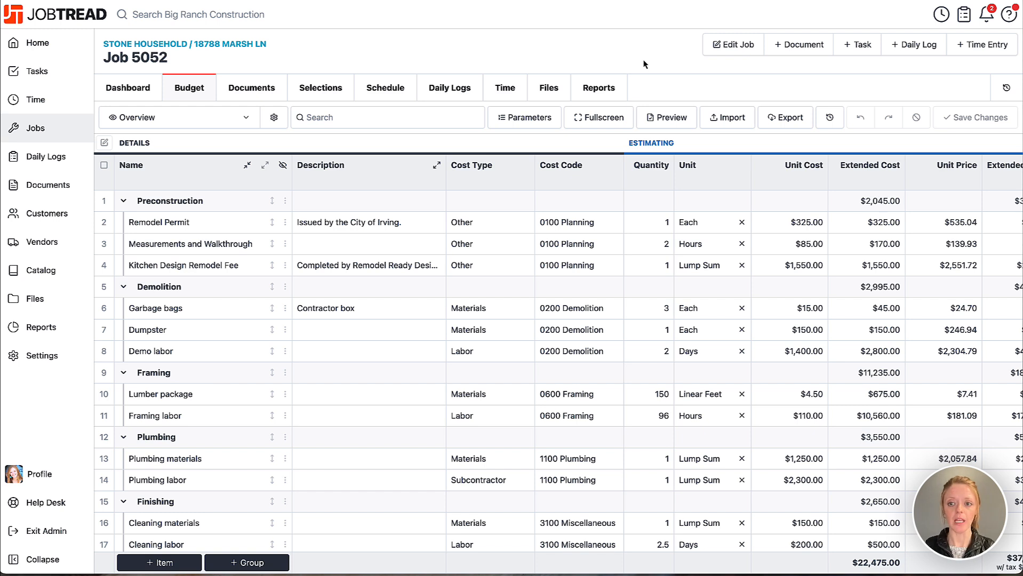
left_click(790, 48)
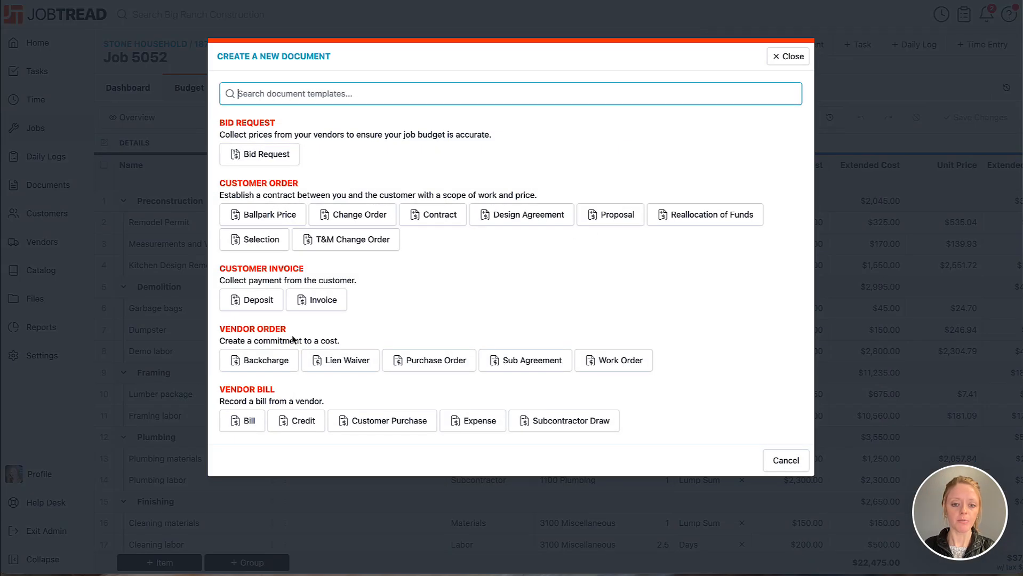
left_click(613, 363)
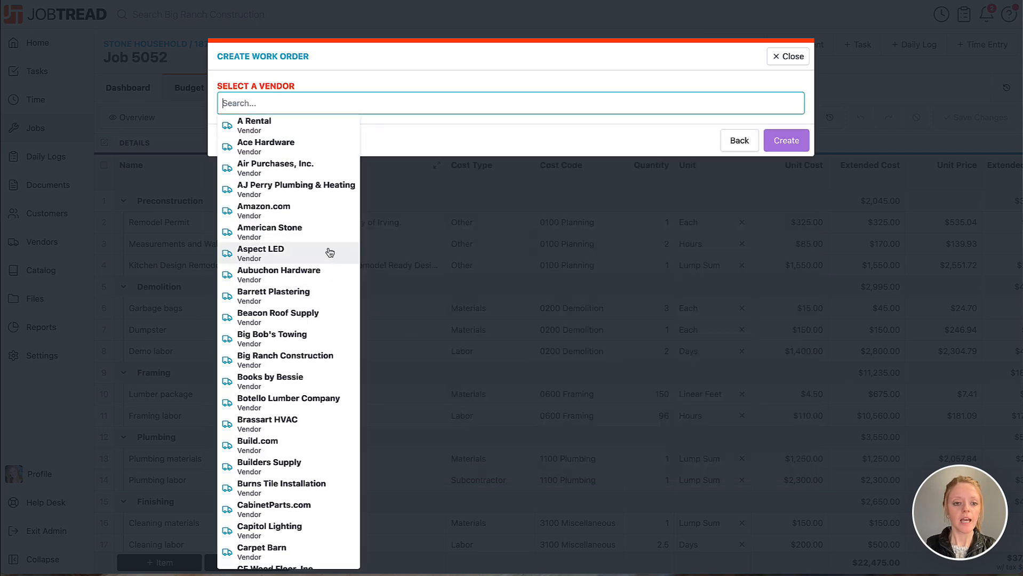
left_click(285, 189)
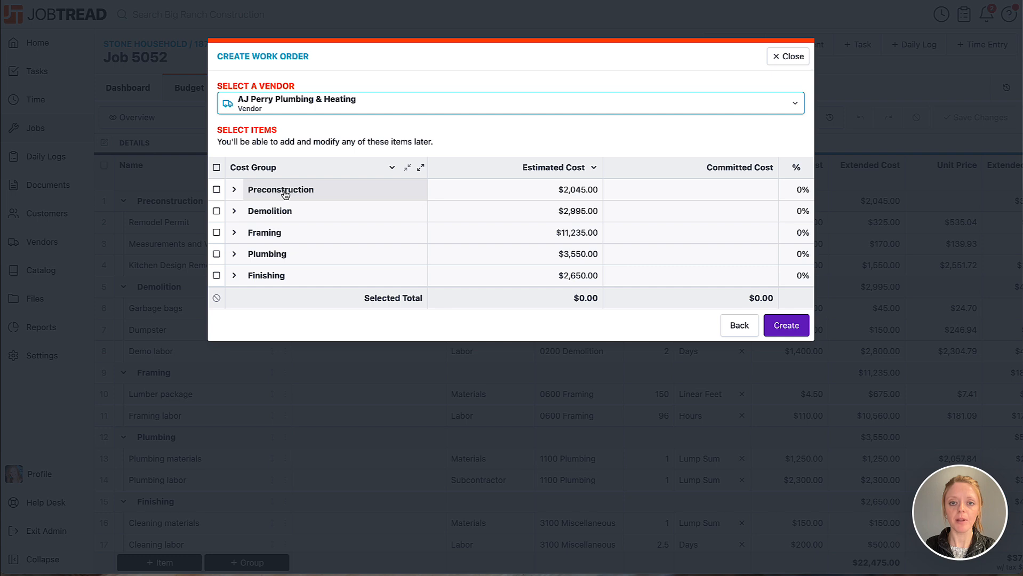
left_click(234, 254)
left_click(217, 254)
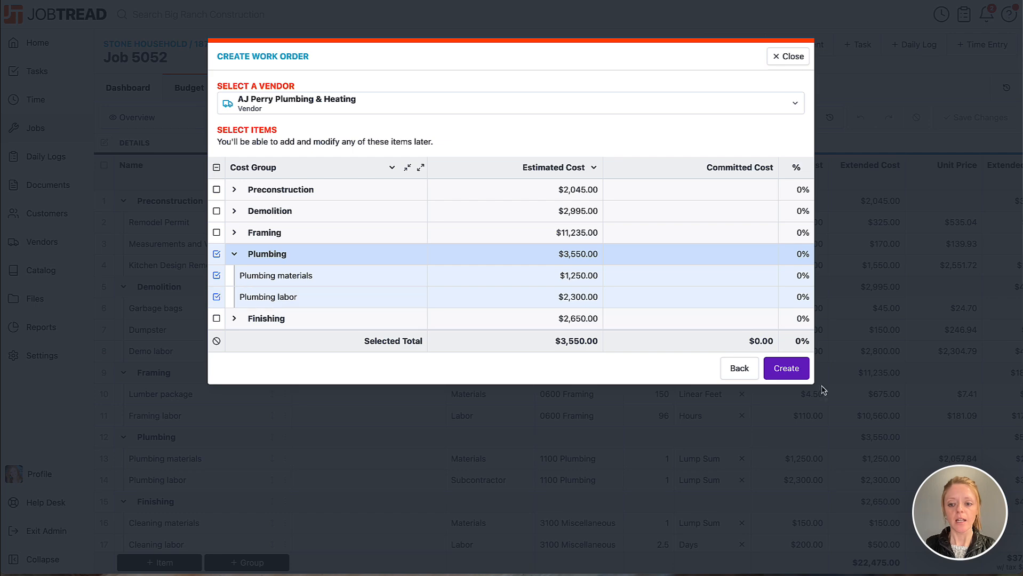
left_click(785, 367)
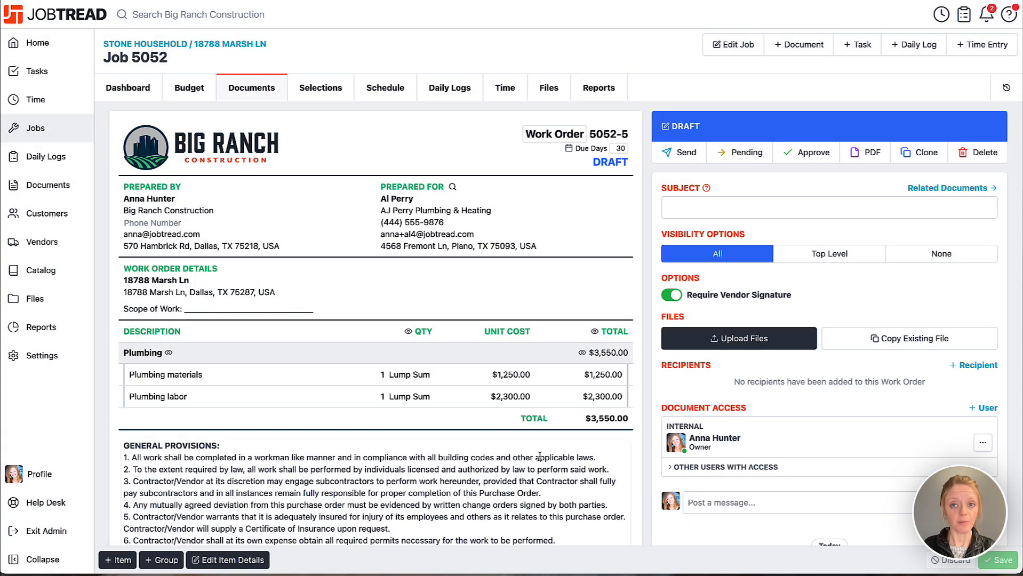
Step: Hide the quantities and line item totals on the draft work order
left_click(409, 333)
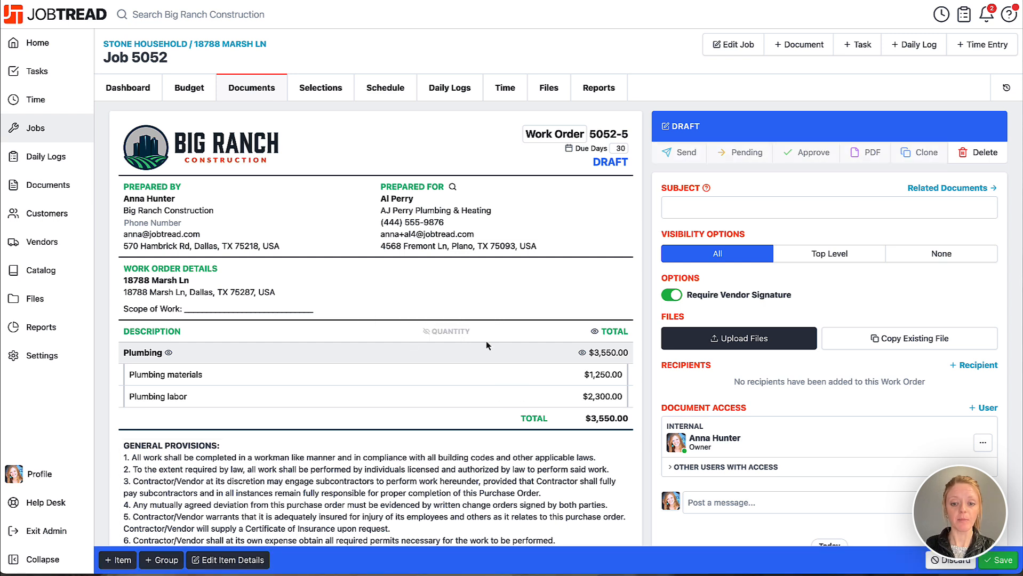
left_click(596, 333)
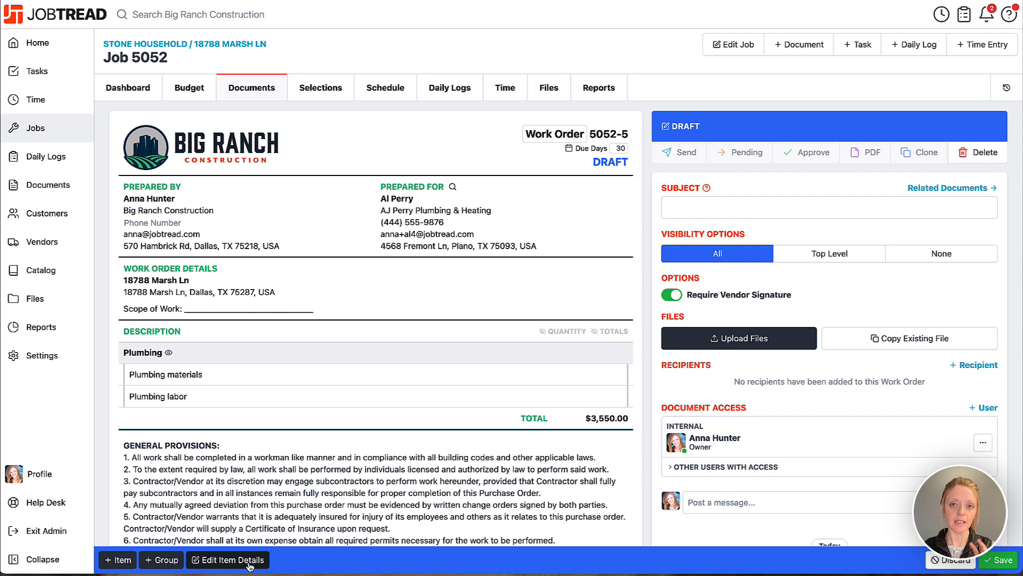
Step: Set the extended cost of the Plumbing materials item on the work order to 0 and close its details
left_click(179, 376)
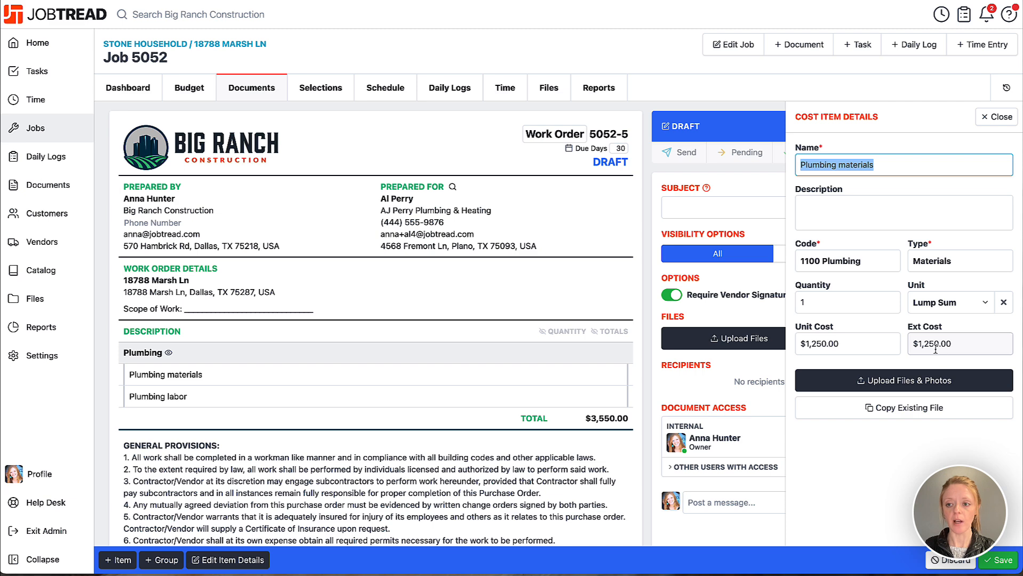
left_click(968, 344)
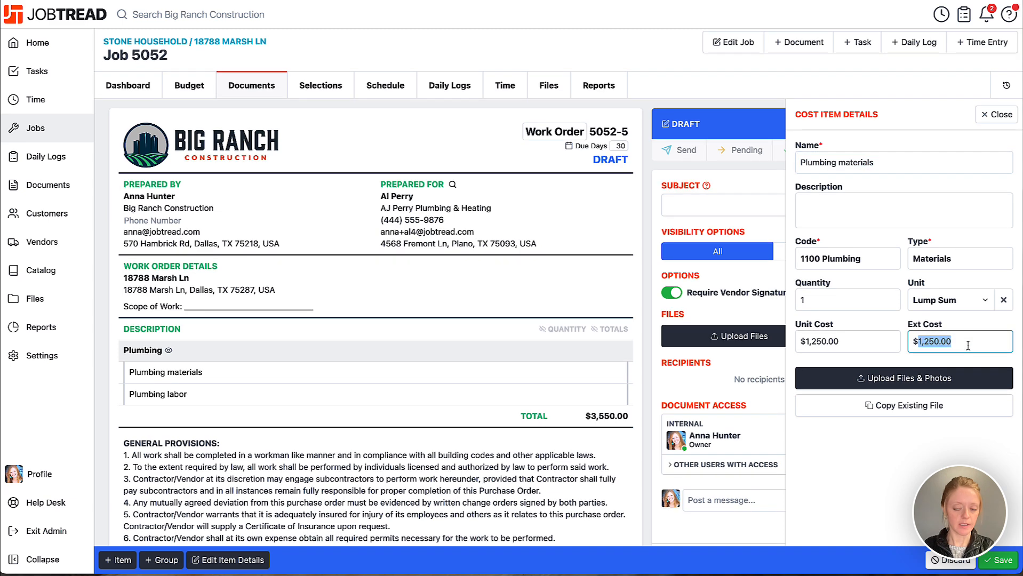
type("0")
left_click(945, 463)
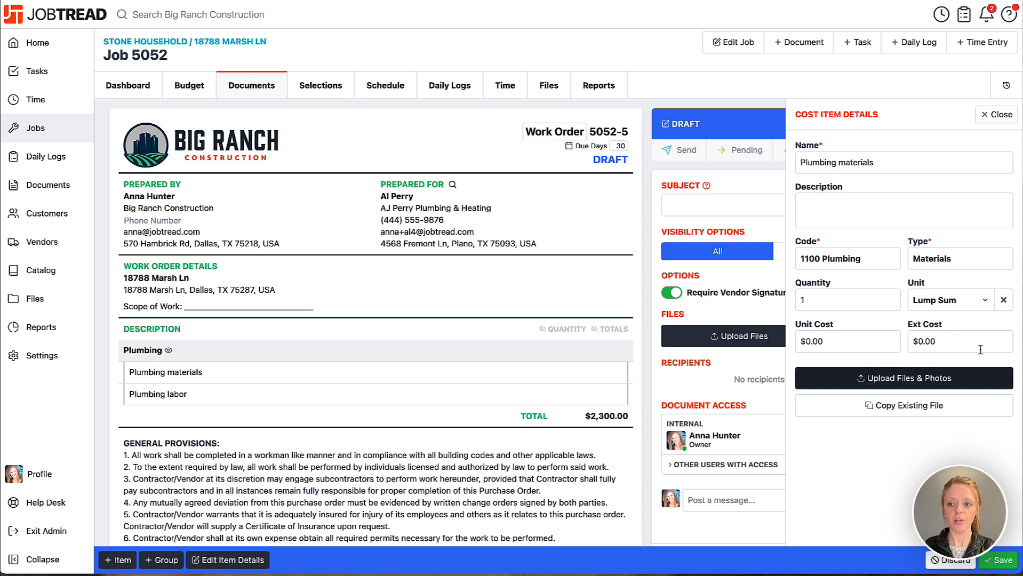
left_click(996, 114)
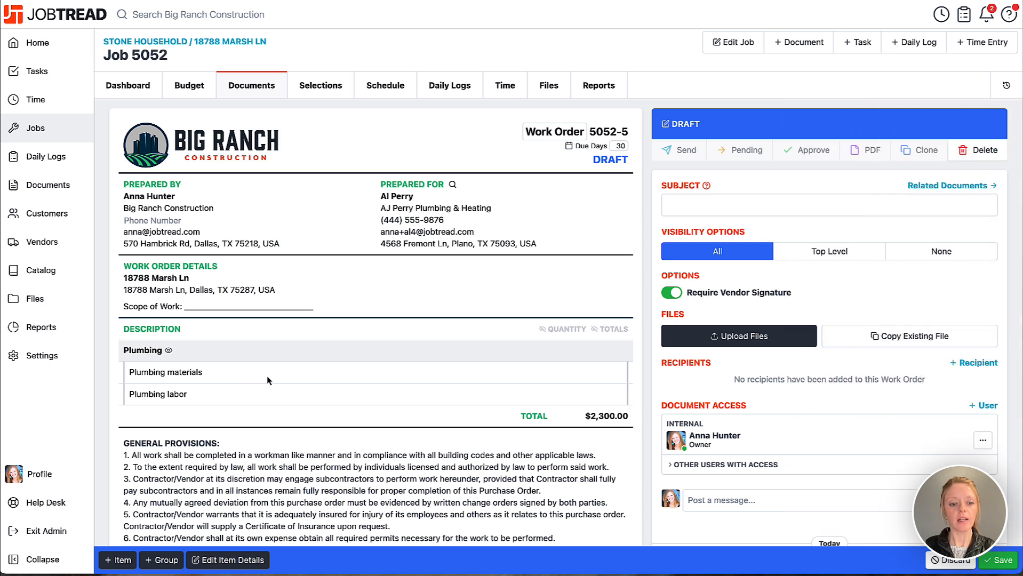
Step: Set the extended cost of the Plumbing labor item on the work order to 0 and close its details
left_click(178, 395)
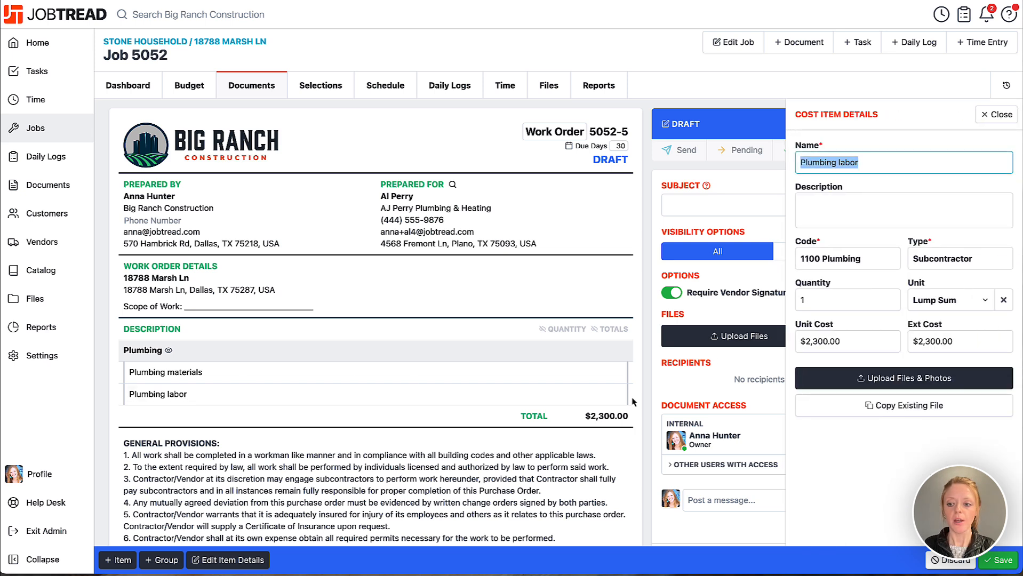
left_click(960, 342)
type("0")
left_click(931, 459)
left_click(1005, 122)
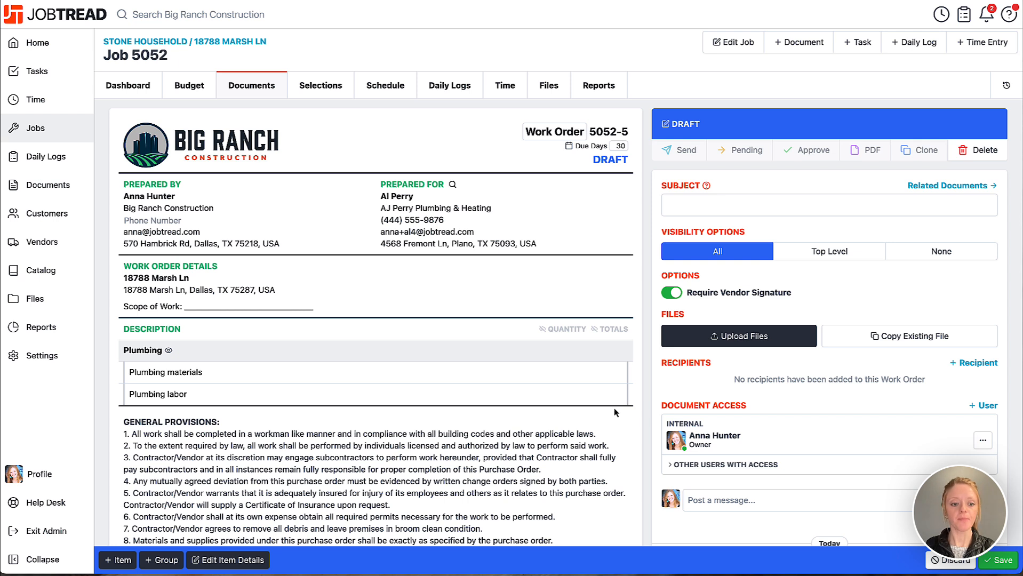
Step: Examine the description fields in the details of the Plumbing group and the Plumbing materials item, leaving them unedited
left_click(153, 352)
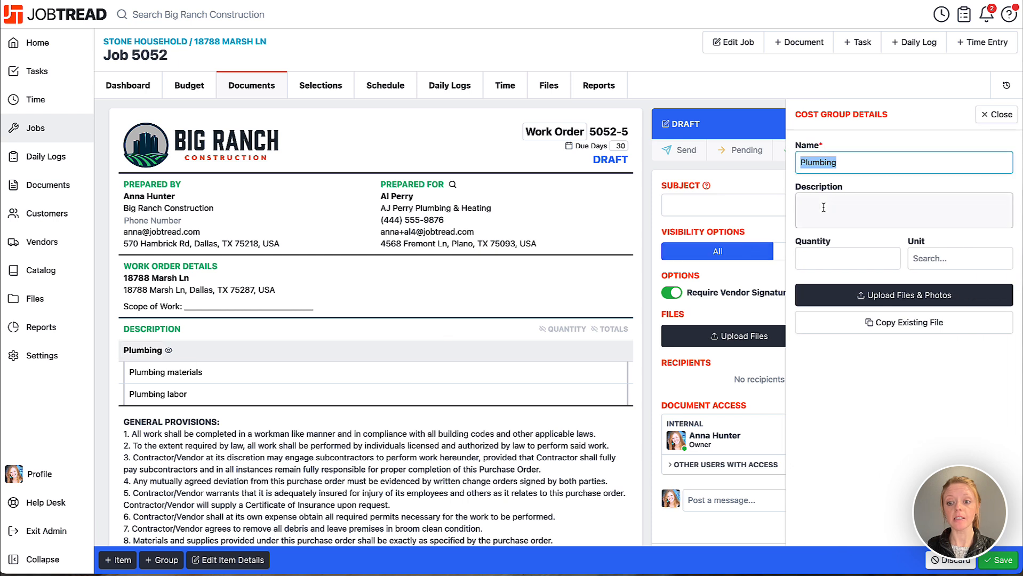
left_click(996, 114)
left_click(185, 376)
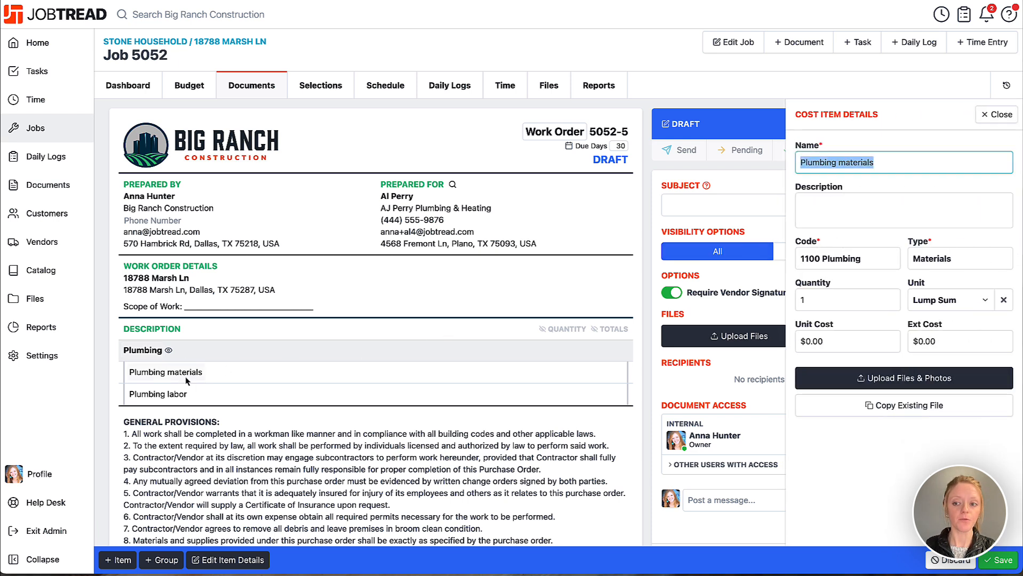
left_click(829, 206)
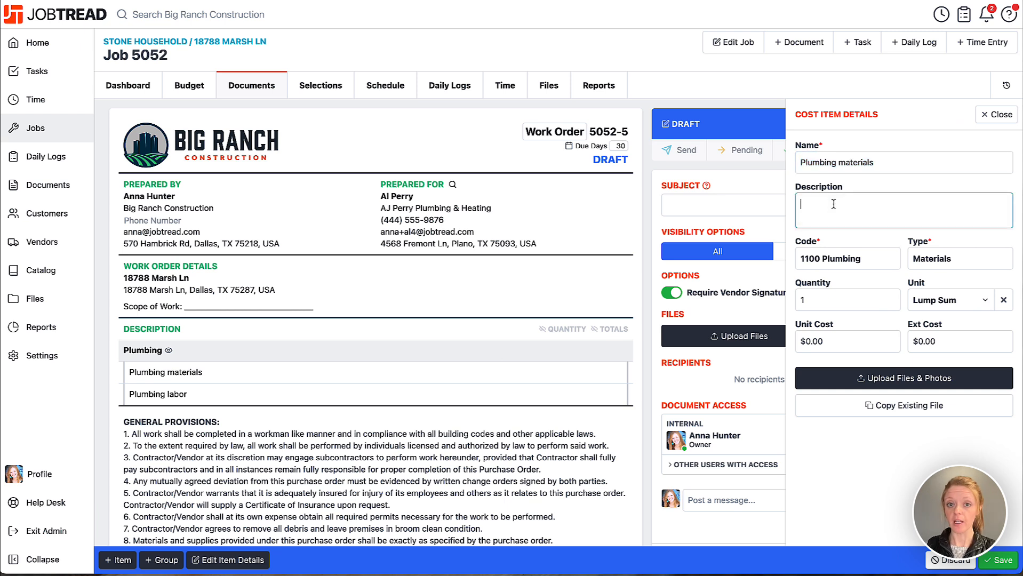
left_click(996, 114)
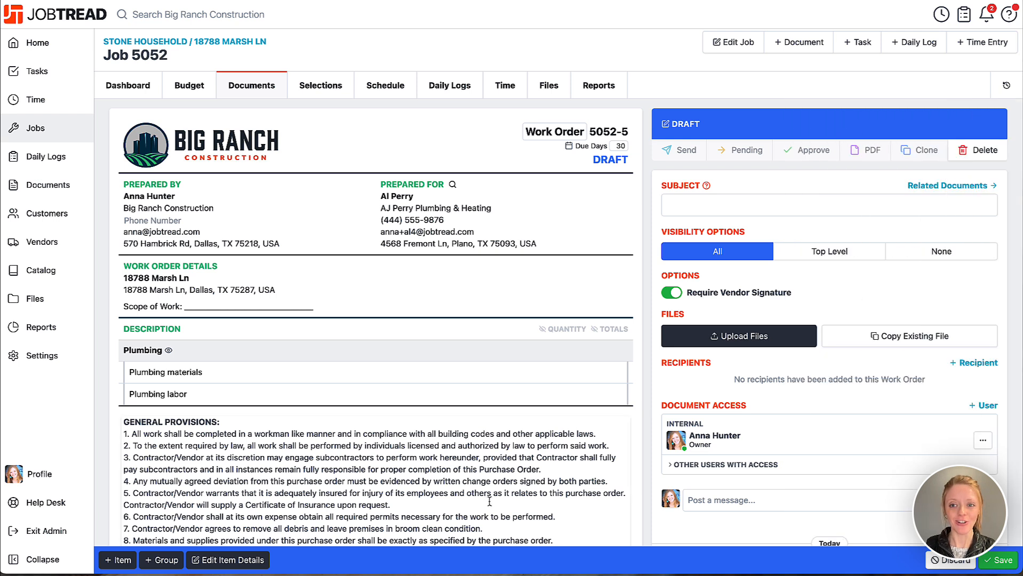
Step: Save the draft work order and send it to the vendor contact with the signature required and the default email message
left_click(989, 564)
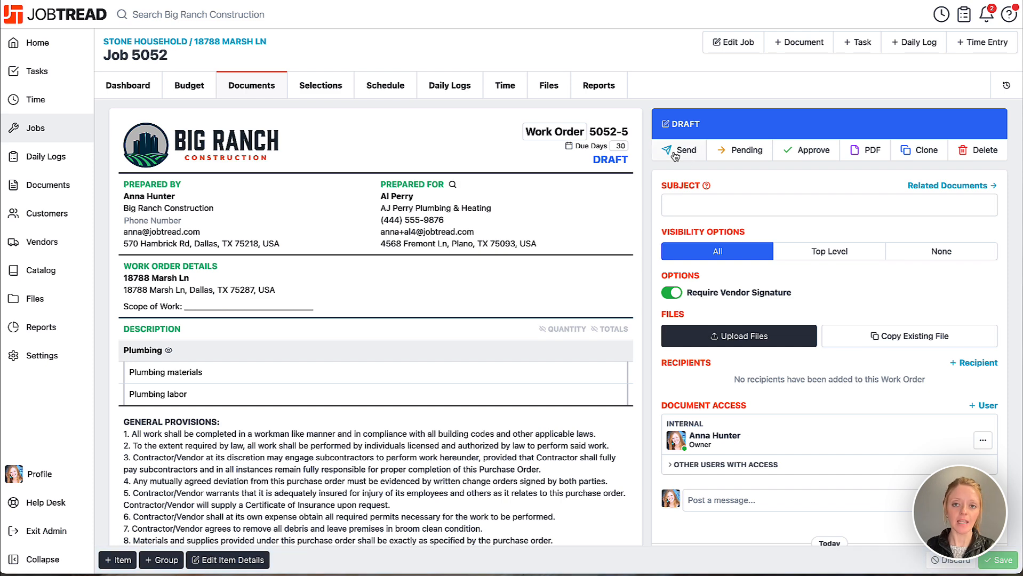
left_click(680, 151)
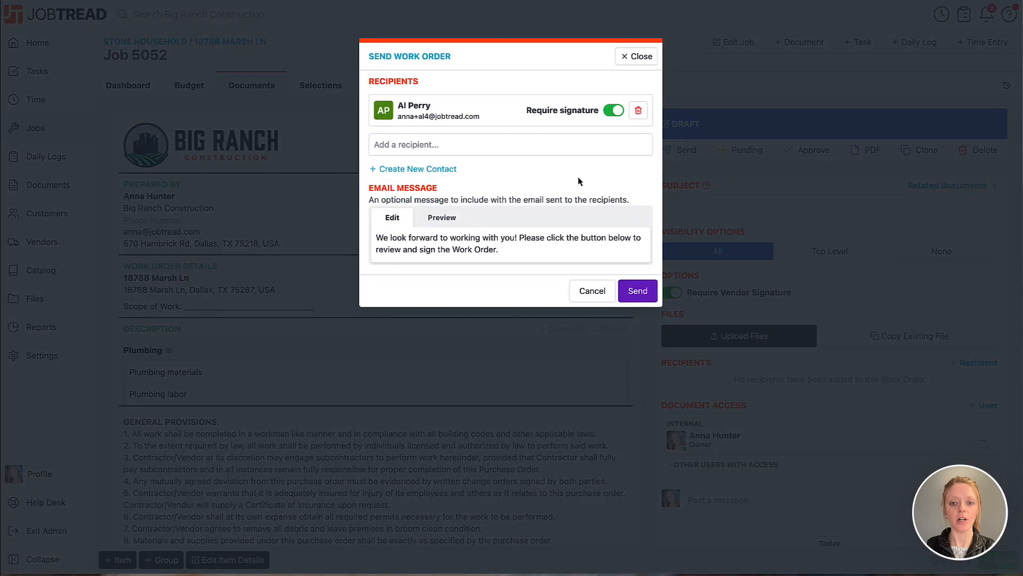
left_click(634, 292)
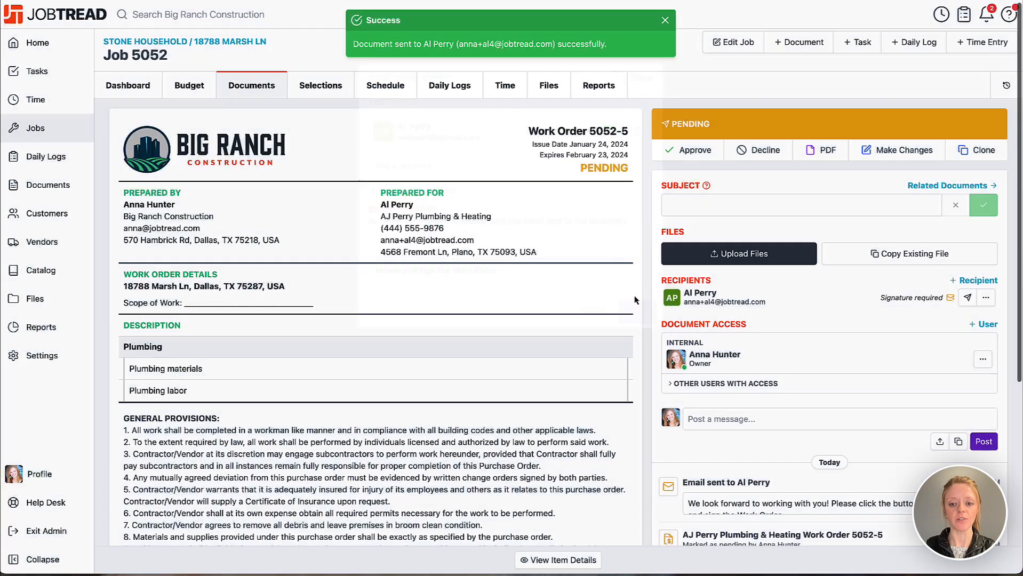
Step: Draw the vendor's signature in the work order's acceptance section and approve the document
scroll(299, 348, "down", 5)
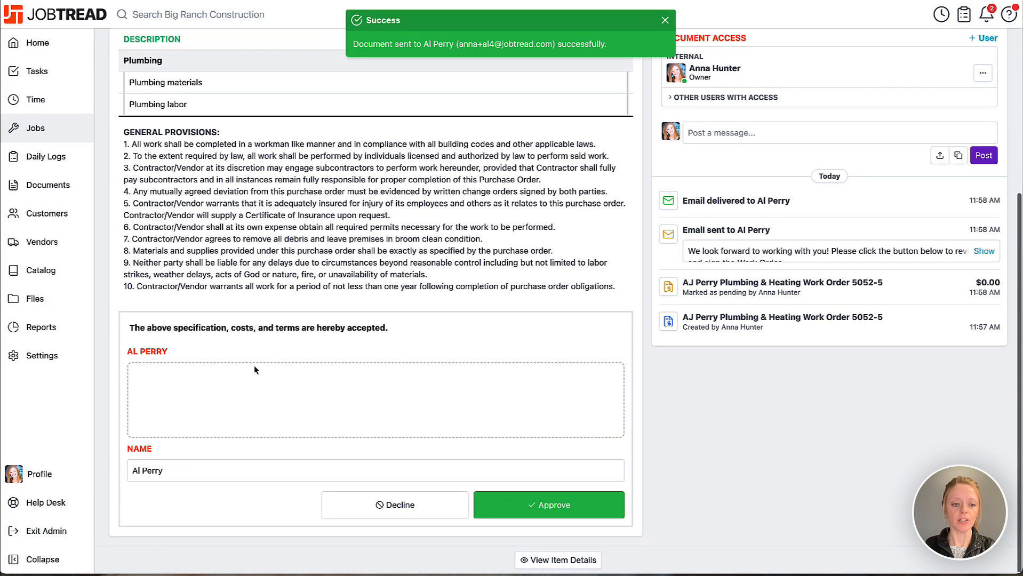
left_click_drag(172, 406, 198, 374)
left_click_drag(222, 409, 433, 417)
left_click(582, 515)
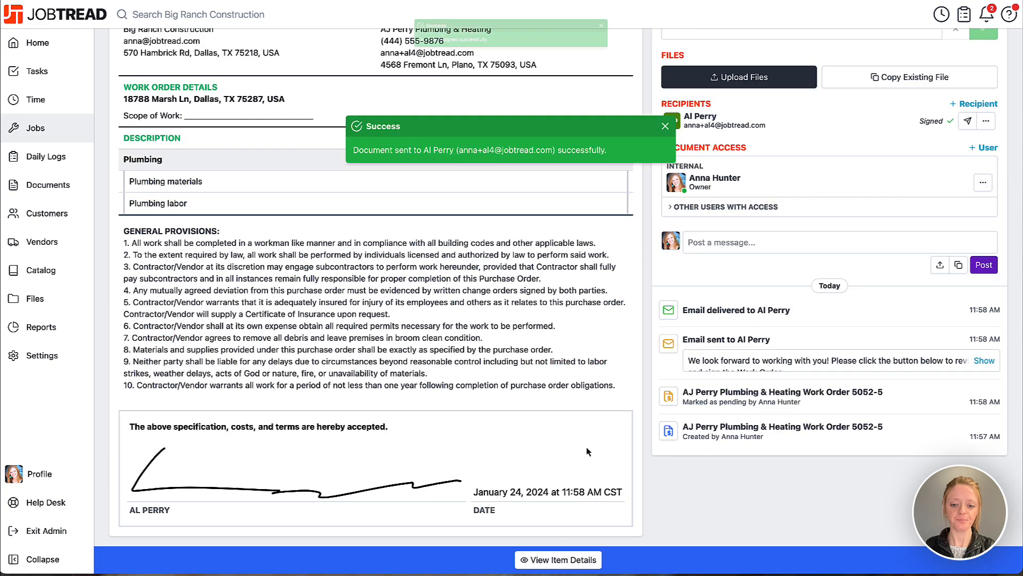
scroll(586, 267, "up", 3)
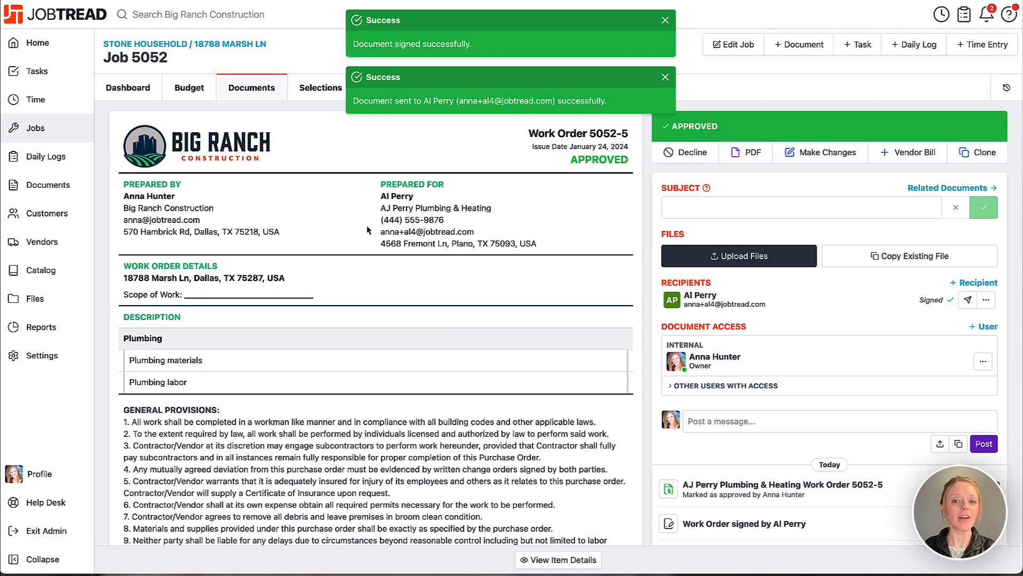